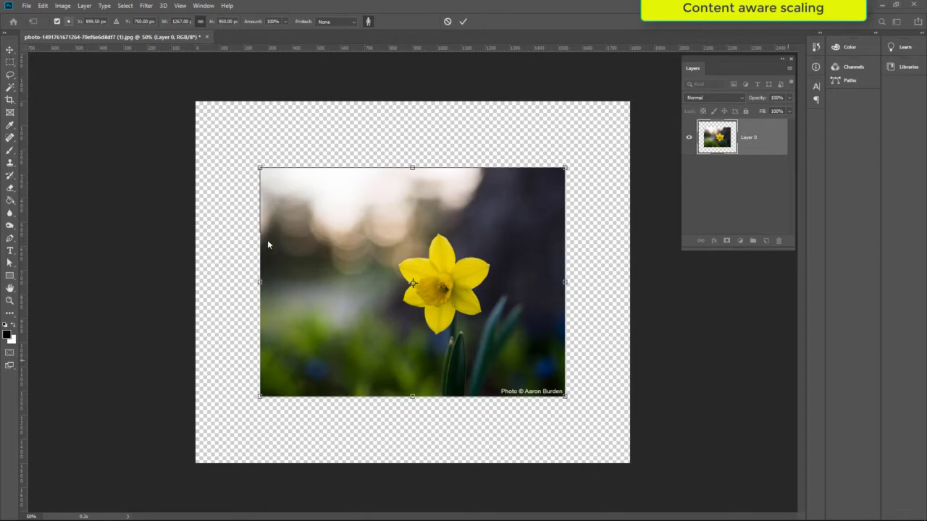
- Leave the active transform and select the yellow flower with the Magic Wand tool's Select Subject option
left_click(8, 50)
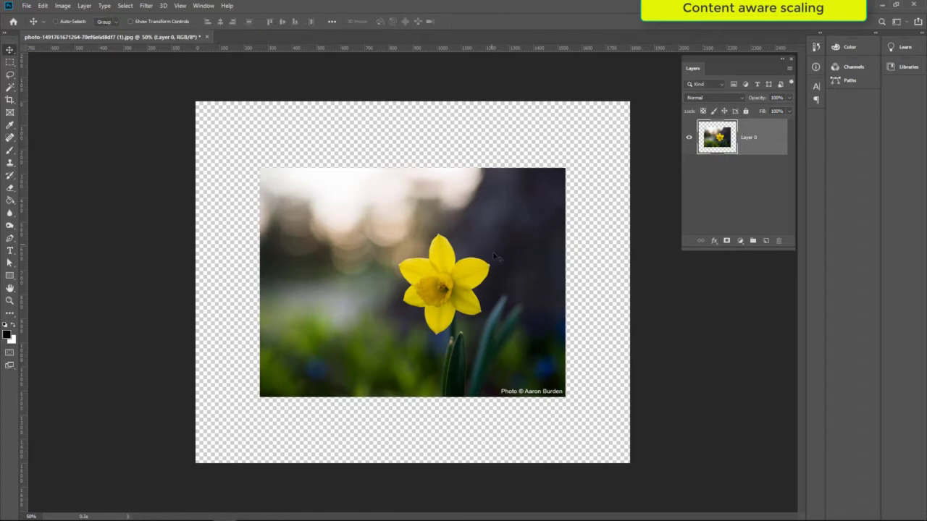
key("w")
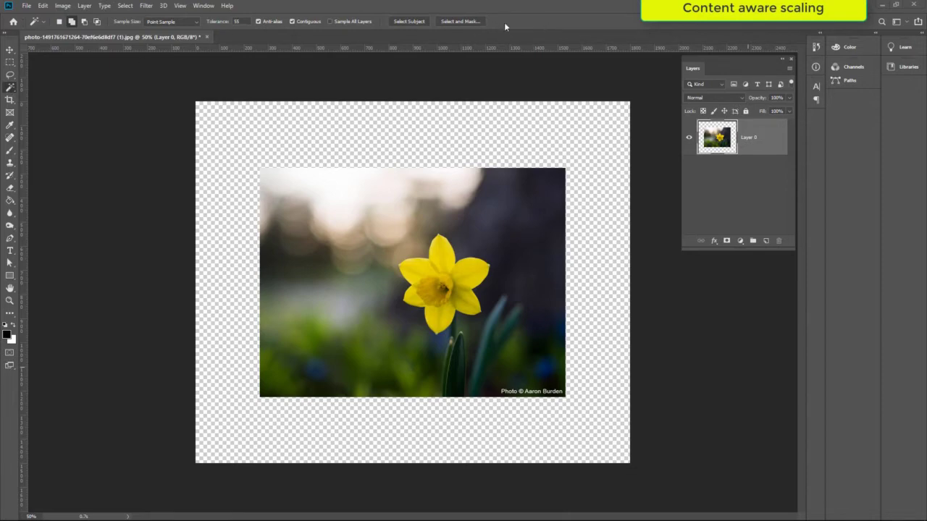
left_click(400, 22)
left_click(417, 22)
- Create a new alpha channel and fill the flower selection with white in it
left_click(204, 5)
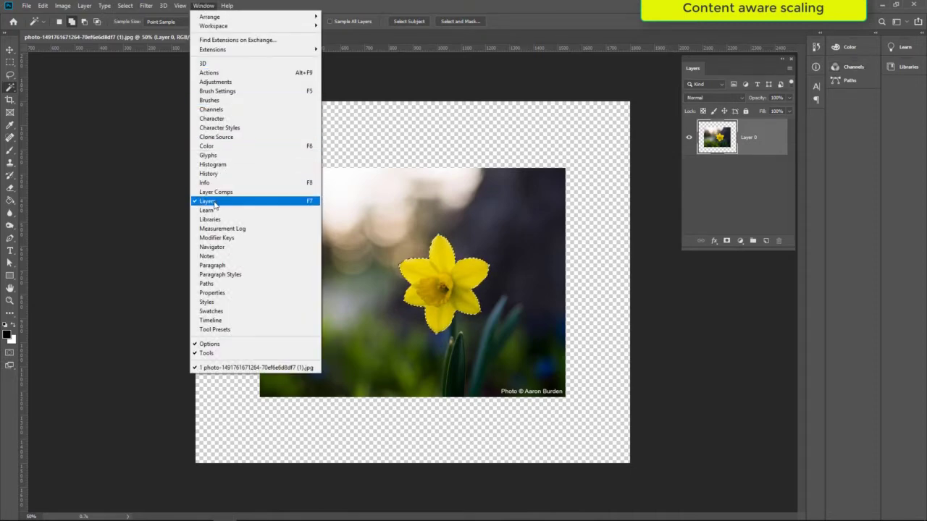
left_click(210, 110)
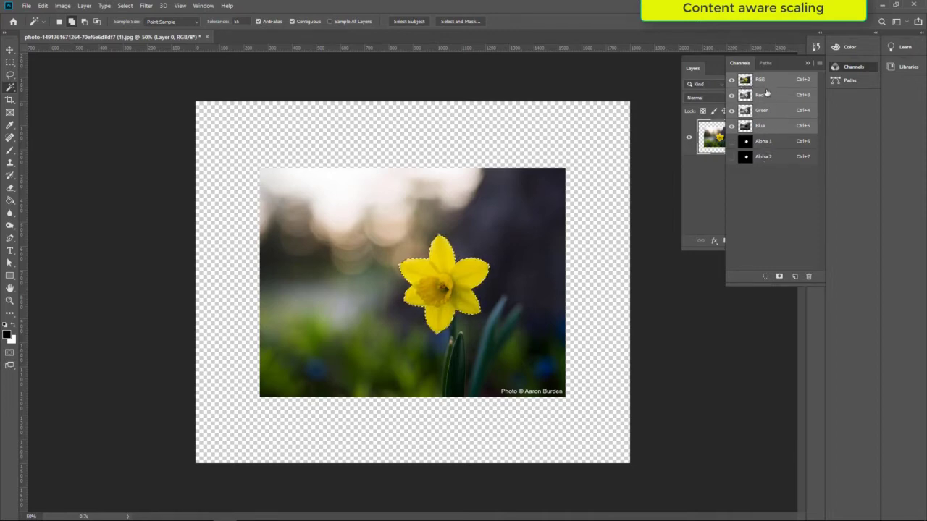
left_click(794, 277)
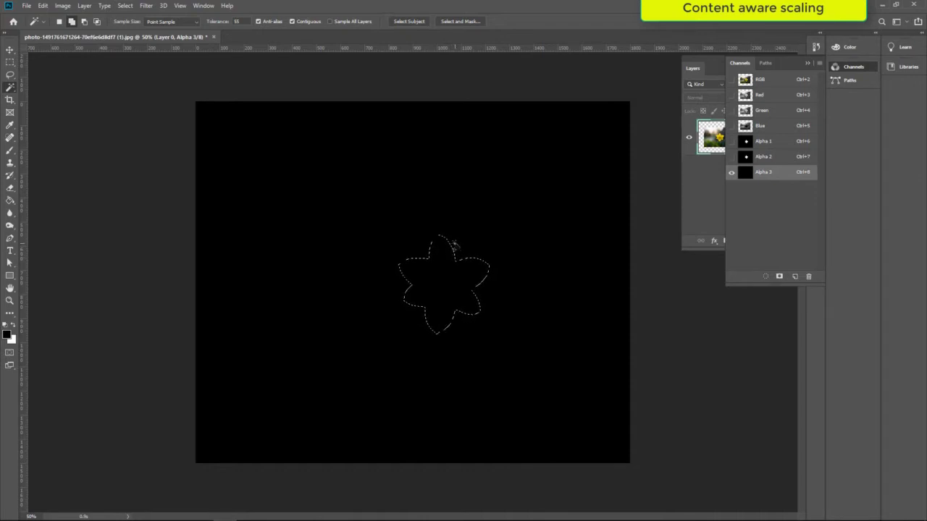
key("v")
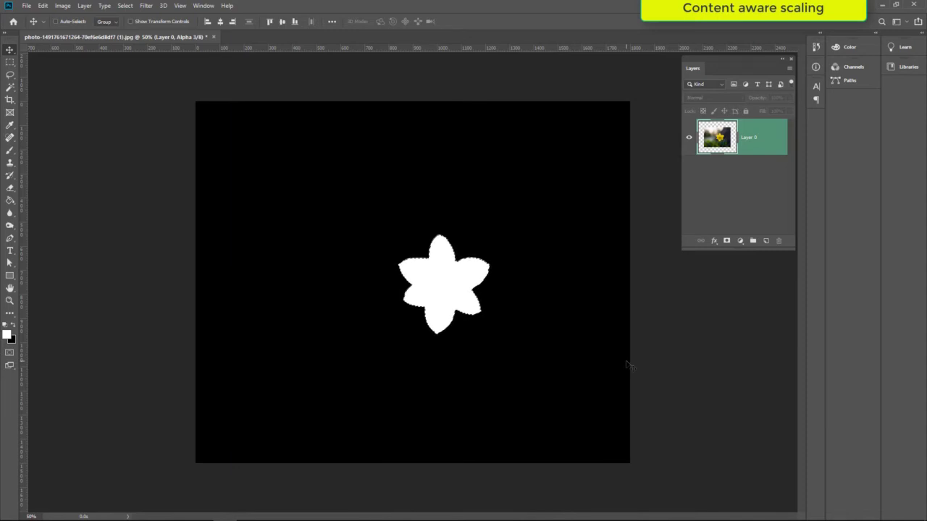
key("ctrl")
key("ctrl")
- Return to the RGB composite channel and briefly preview the Alpha 3 mask over the photo
left_click(203, 6)
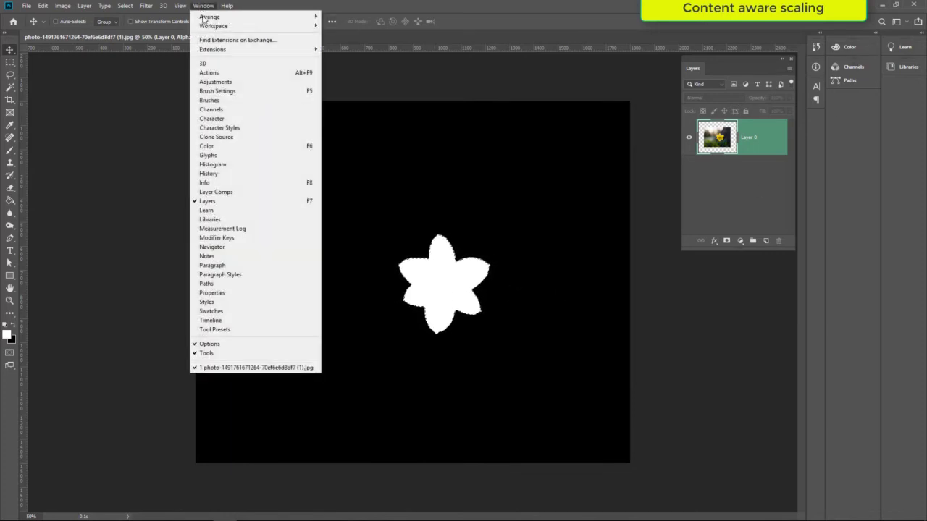
left_click(211, 110)
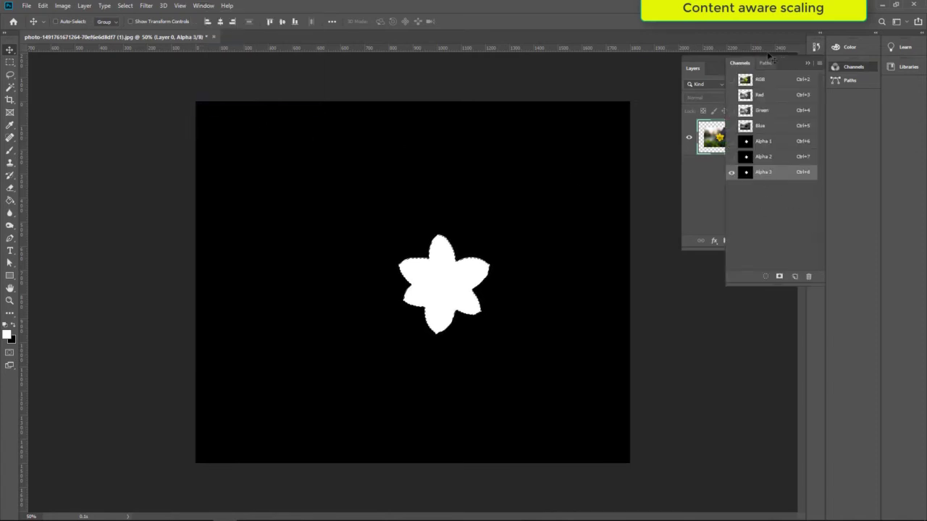
left_click(761, 80)
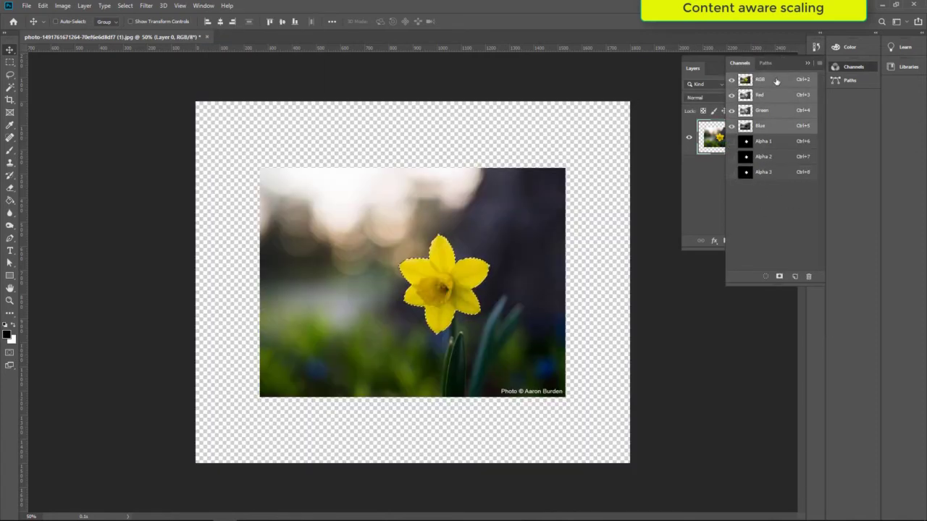
left_click(731, 175)
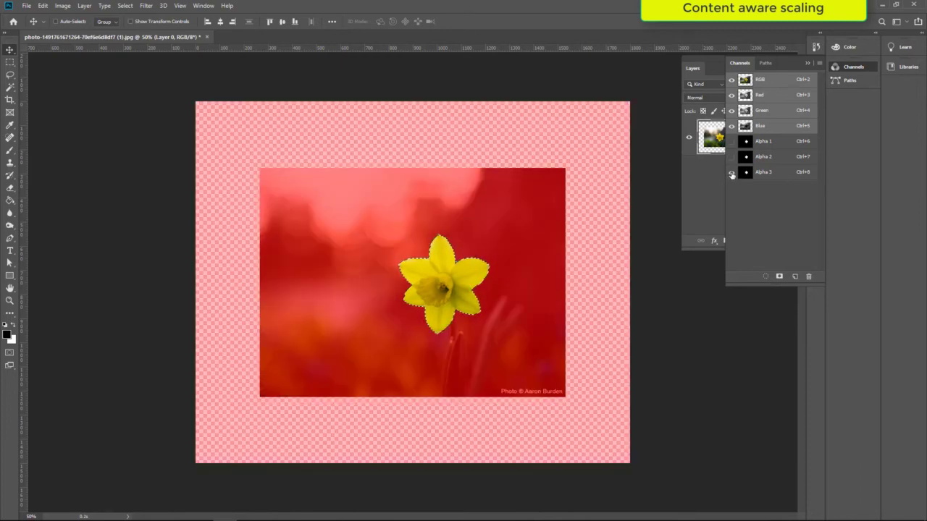
left_click(732, 175)
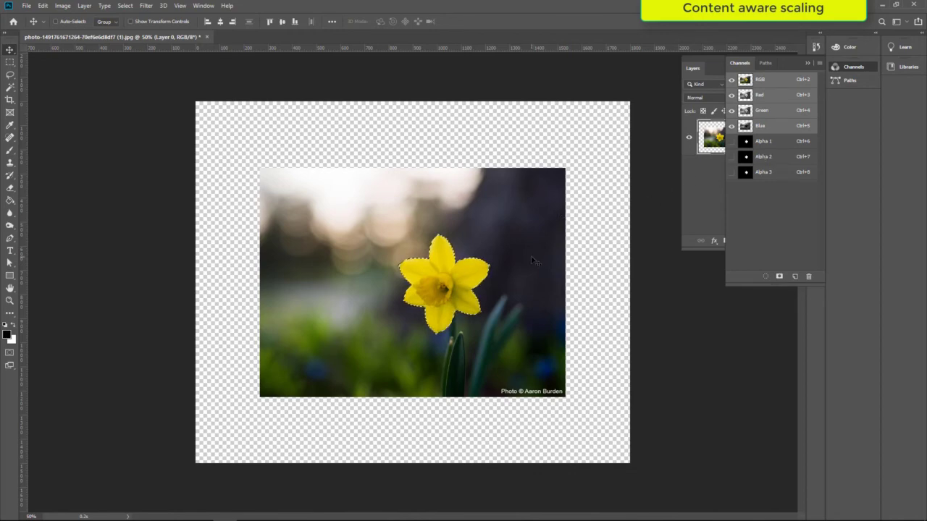
- Deselect the flower and return to Layer 0 in the layer list
key("ctrl")
key("ctrl+d")
left_click(713, 141)
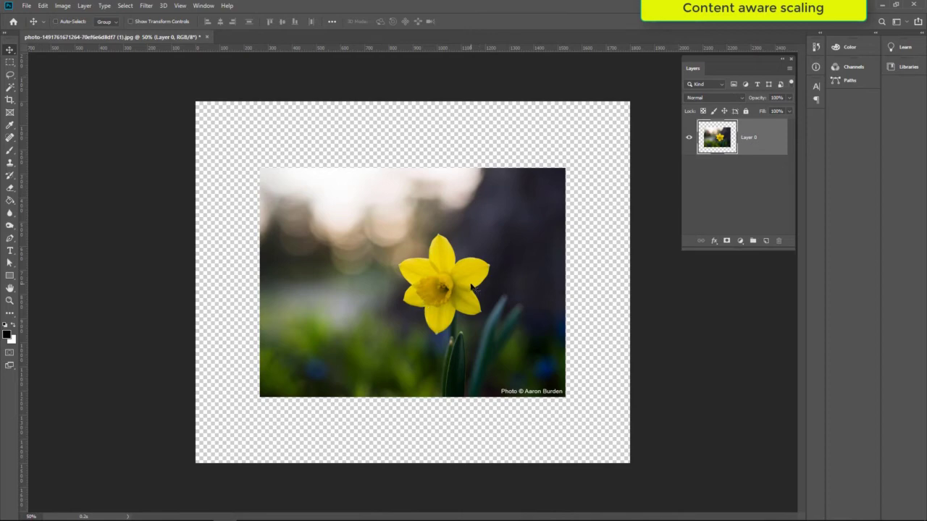
- Try a proportional Content-Aware Scale of Layer 0 to about 1734 by 1300 px with Alpha 1 protected, and discard it
left_click(43, 7)
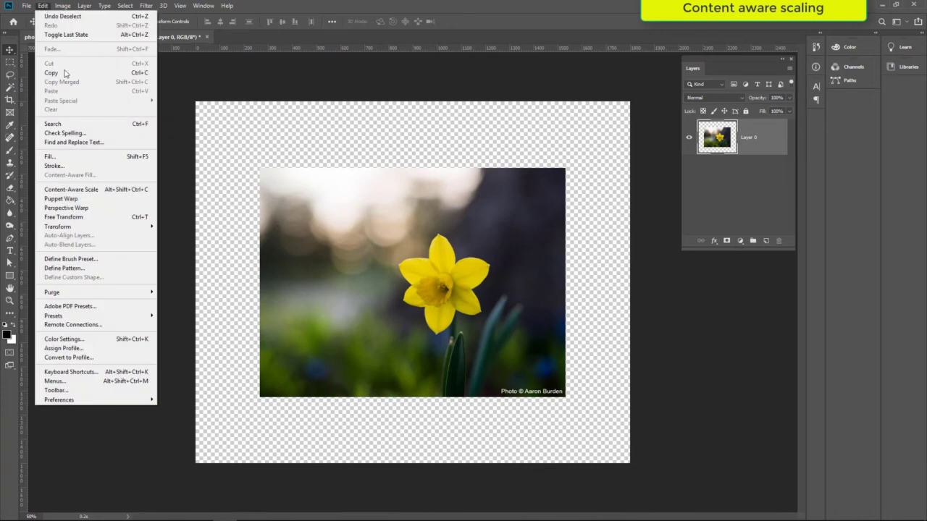
left_click(81, 191)
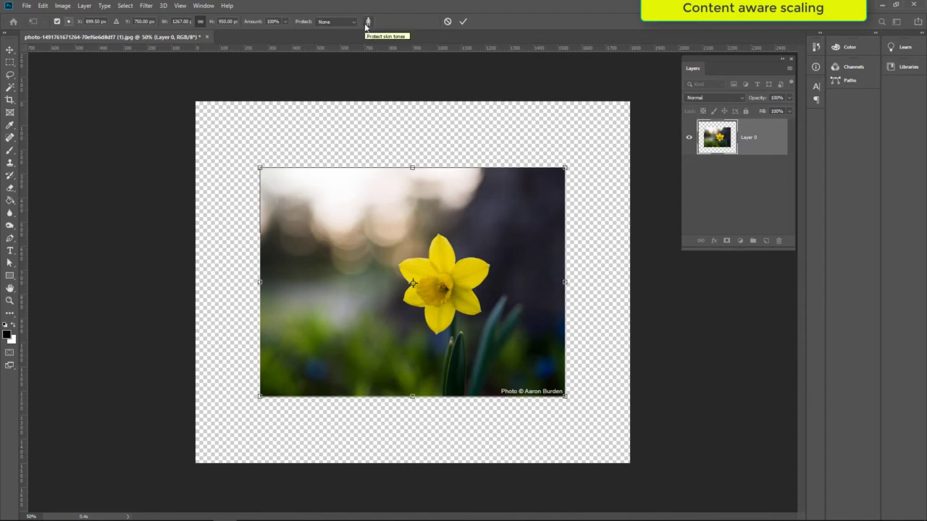
left_click(334, 24)
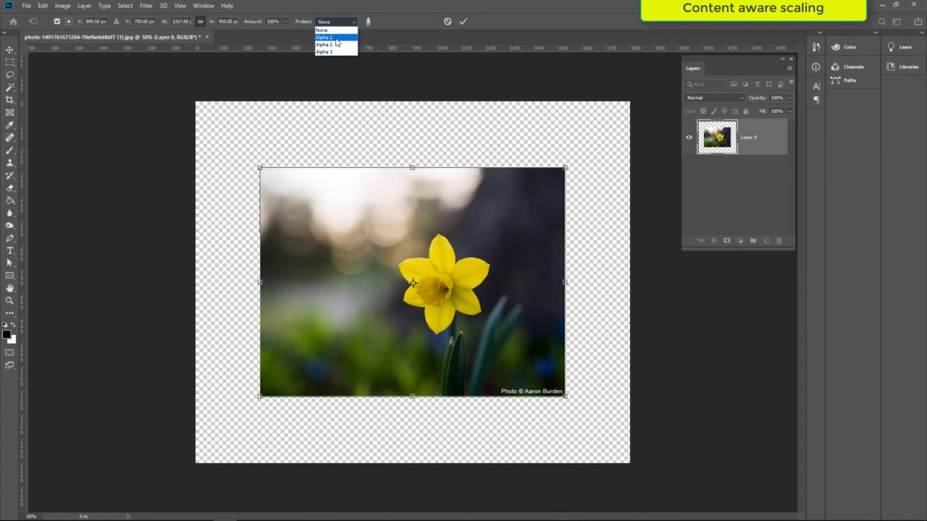
left_click(336, 38)
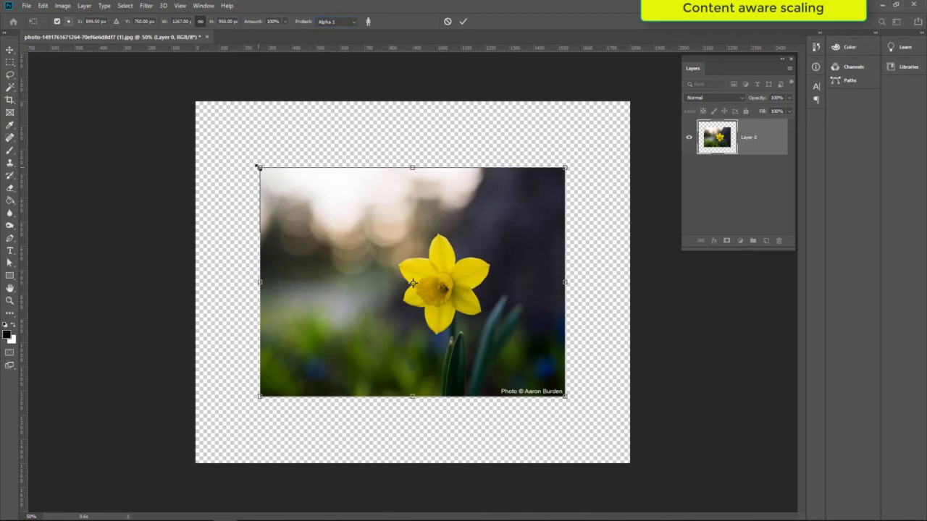
left_click_drag(259, 167, 210, 124)
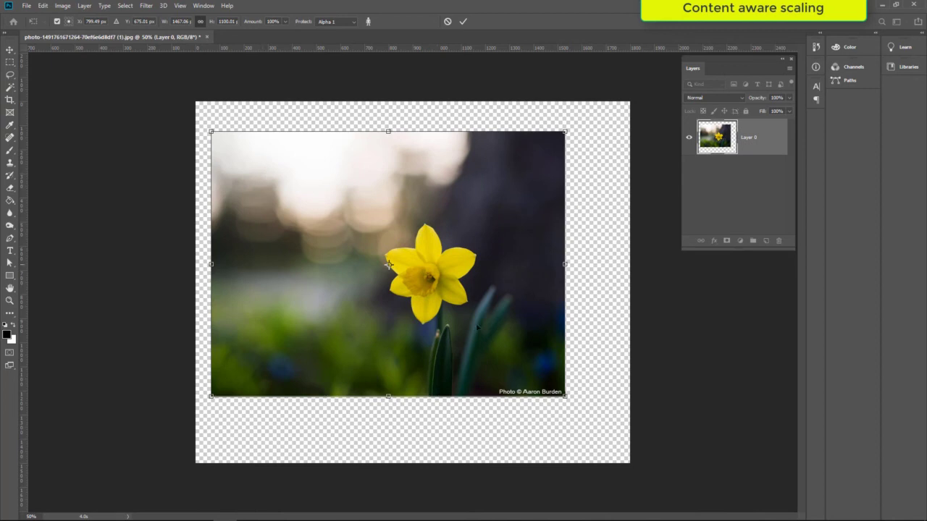
left_click_drag(573, 402, 630, 445)
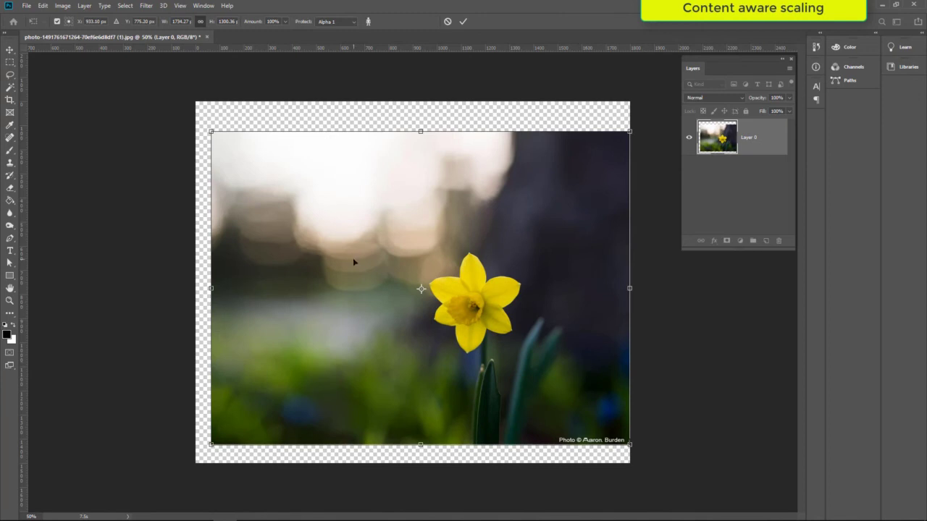
key("ctrl+z")
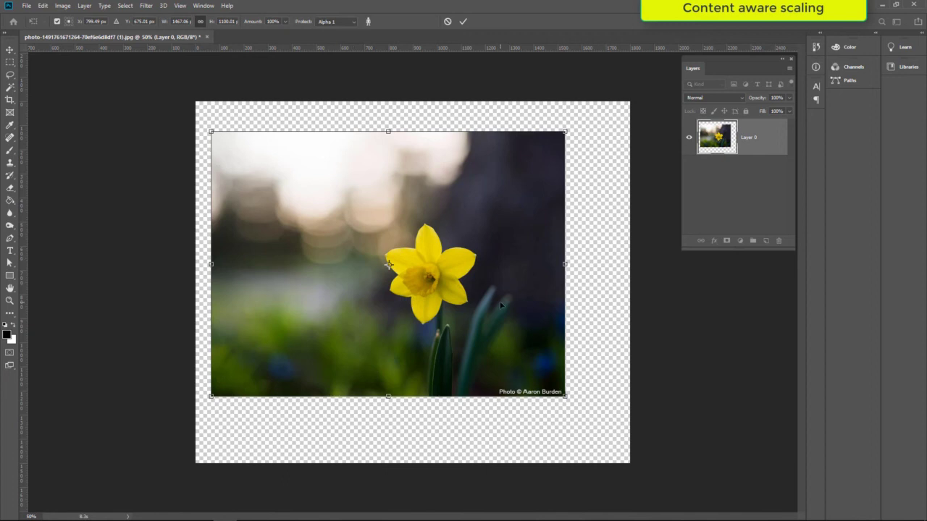
key("Return")
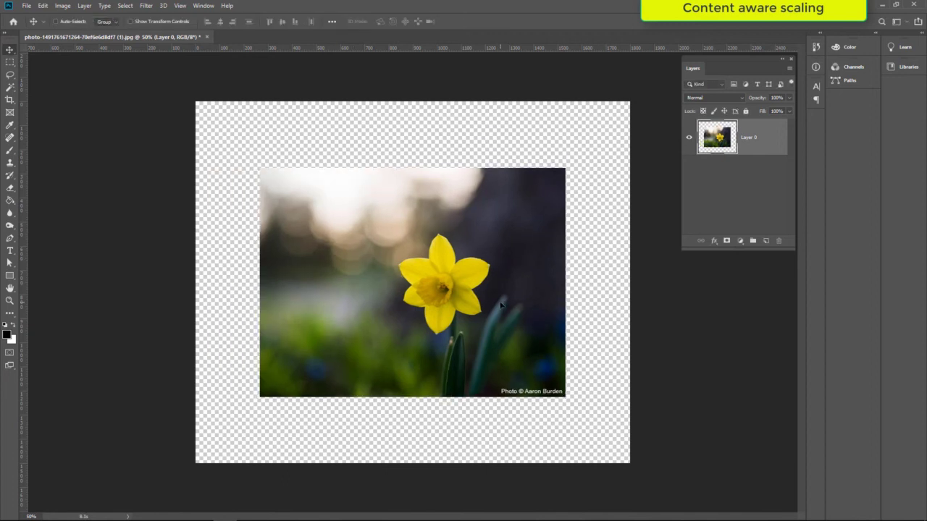
- Try widening Layer 0 on both sides to about 1619 px with Content-Aware Scale and no protection, and discard it
key("ctrl")
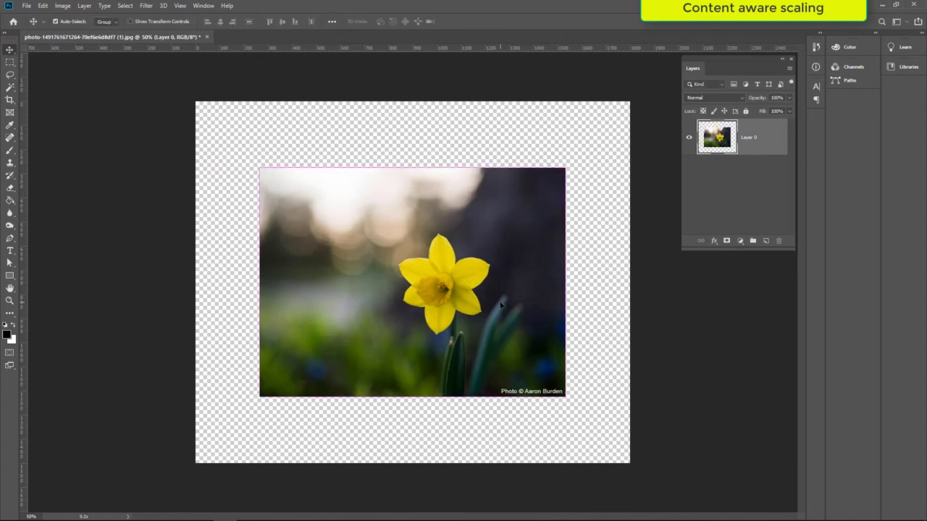
key("ctrl+alt+shift+c")
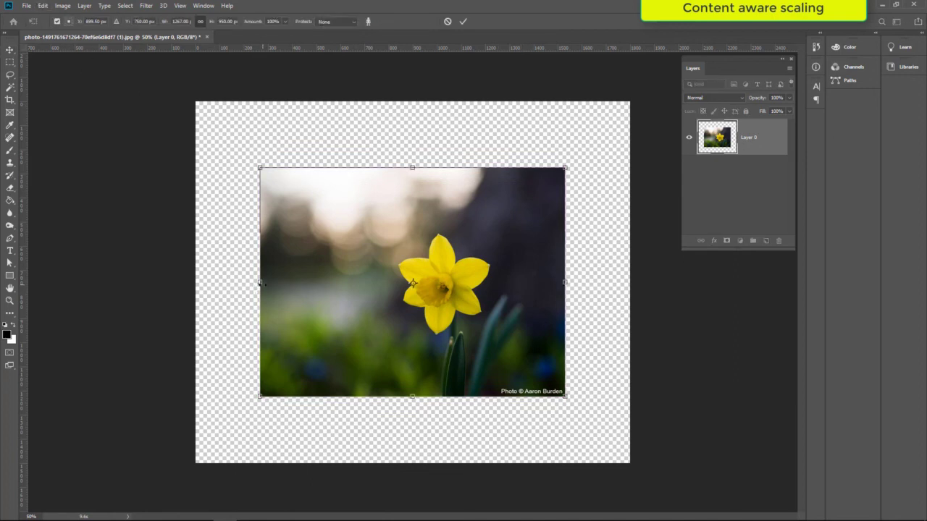
left_click_drag(260, 283, 211, 283)
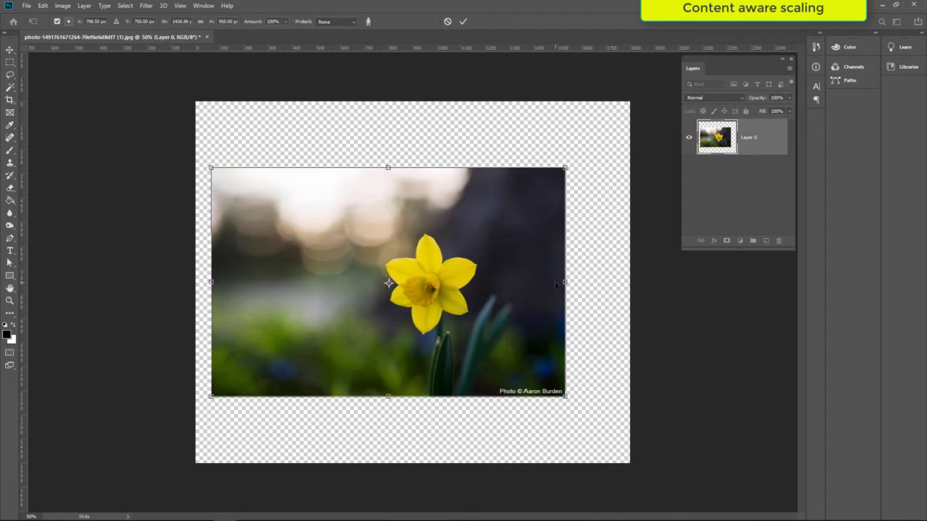
left_click_drag(567, 282, 604, 282)
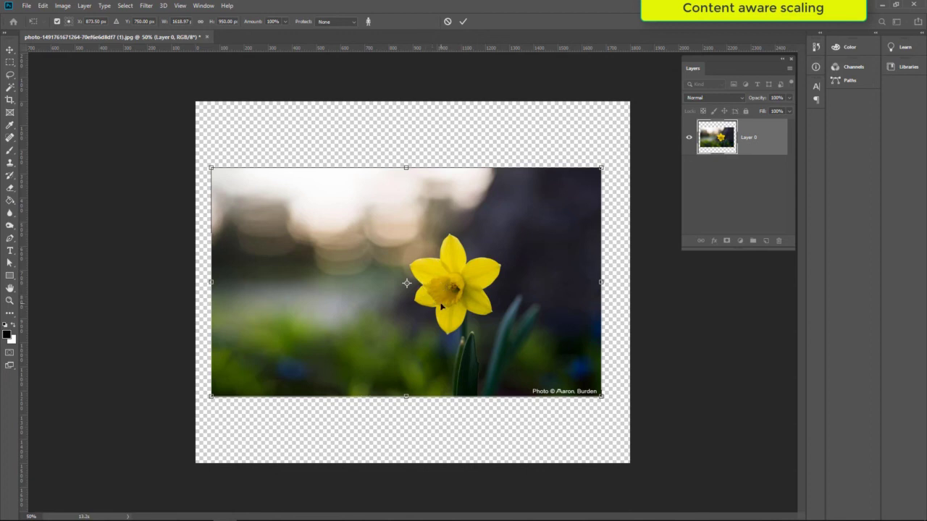
key("Return")
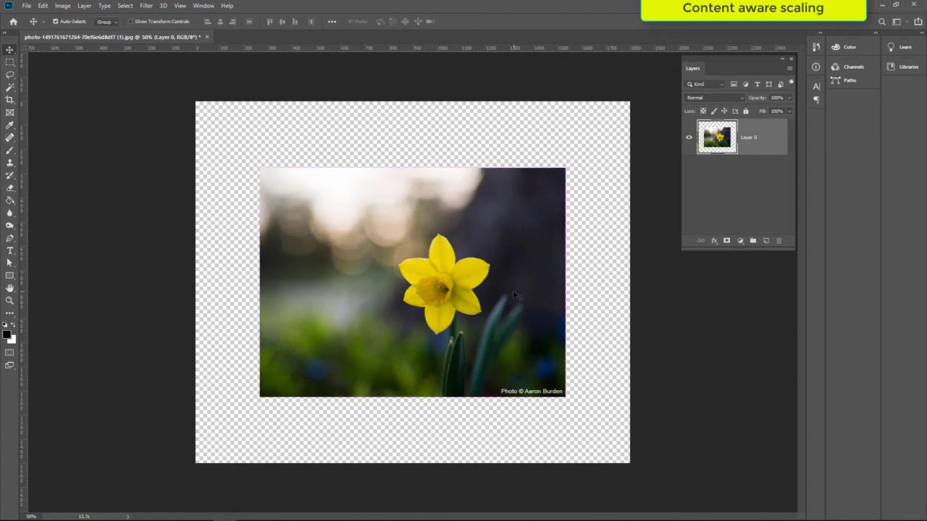
- Content-aware scale Layer 0 with Alpha 1 protected, stretching both sides outward to a width of about 1653 px
key("ctrl+alt+shift+c")
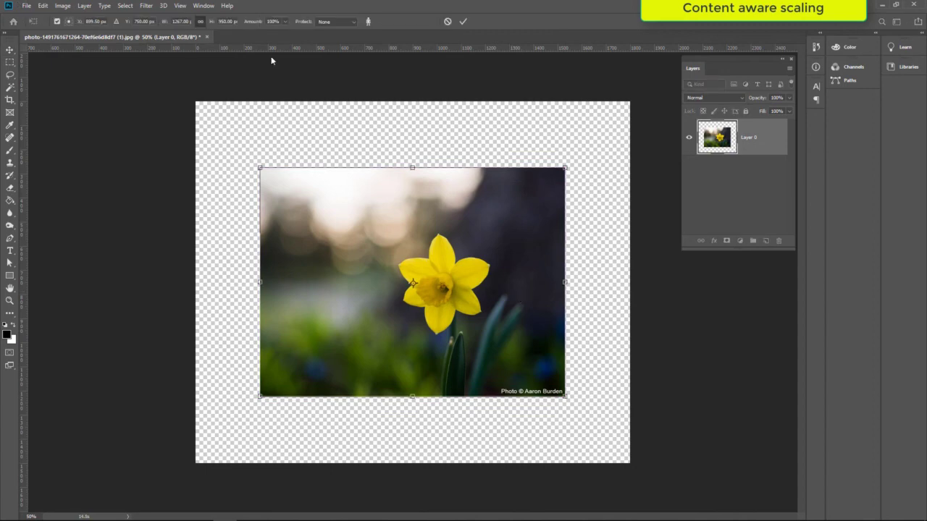
left_click(332, 23)
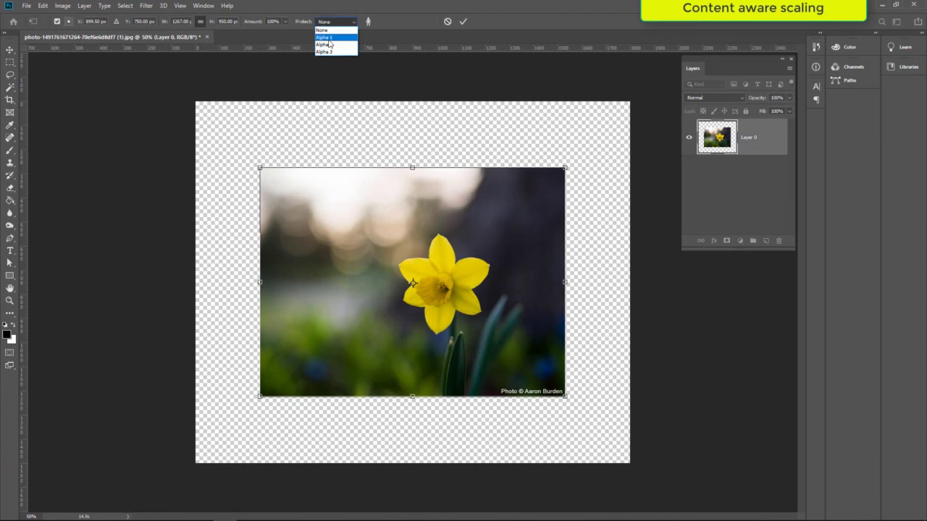
left_click(328, 38)
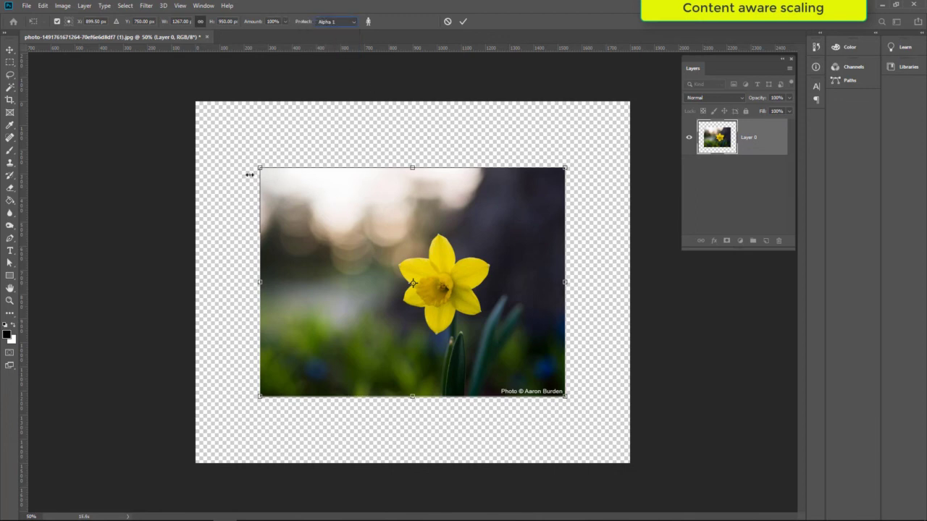
left_click_drag(260, 284, 223, 283)
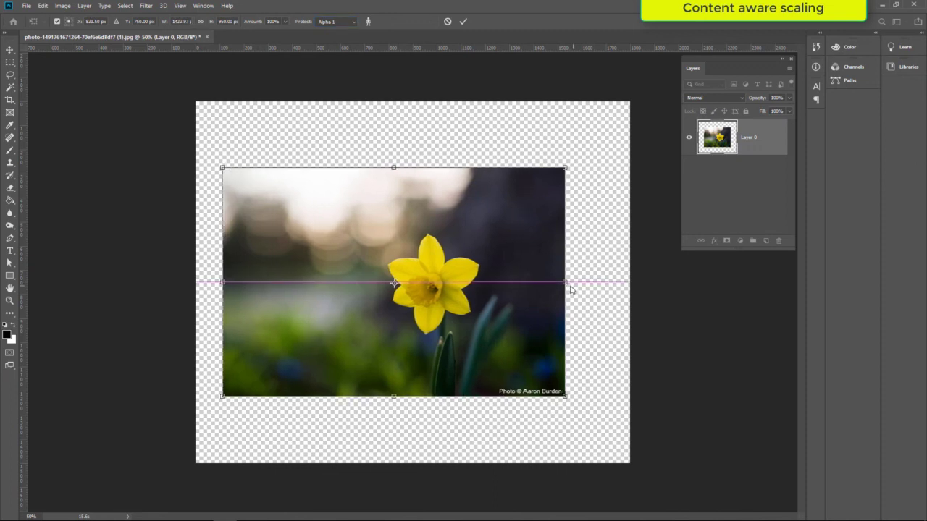
left_click_drag(565, 282, 621, 284)
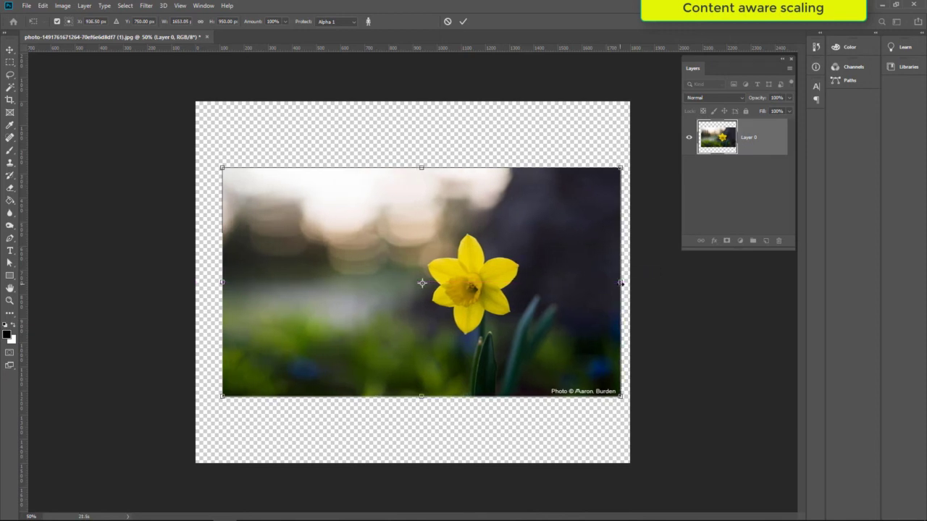